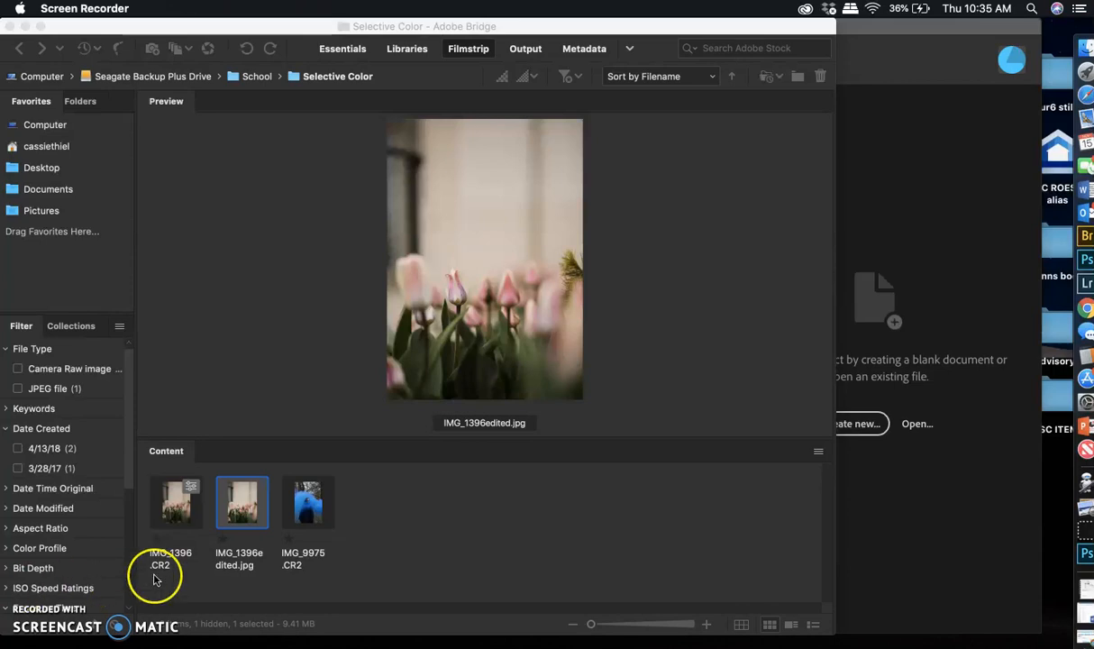
Open IMG_1396edited.jpg from the Selective Color folder in Adobe Photoshop CC 2019
left_click(239, 496)
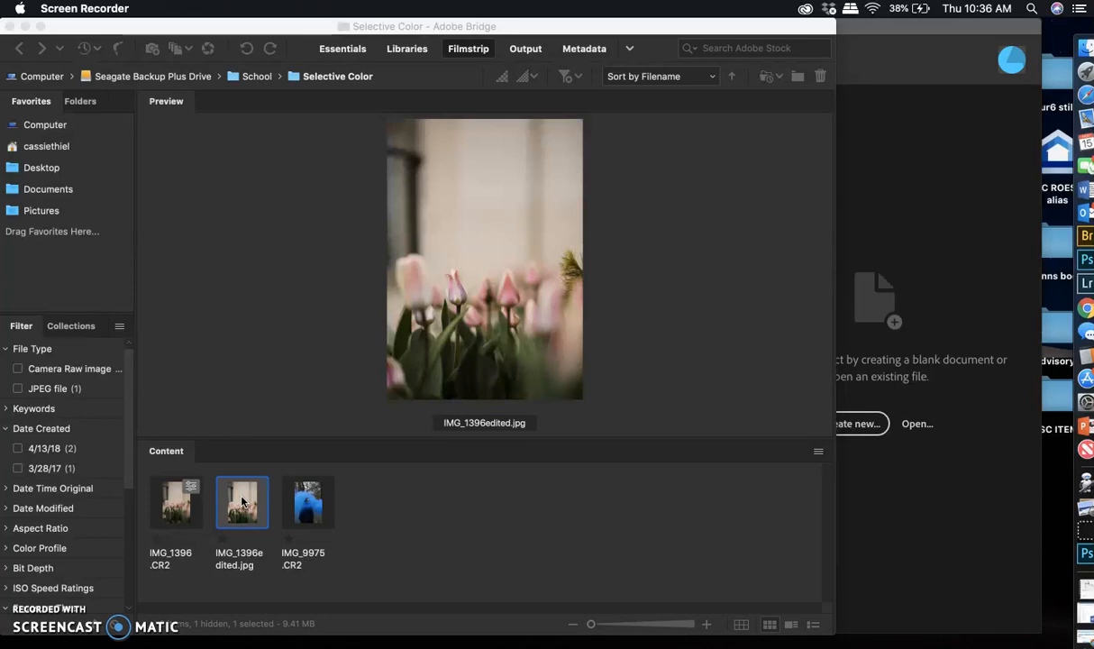
left_click(241, 502)
left_click(241, 502)
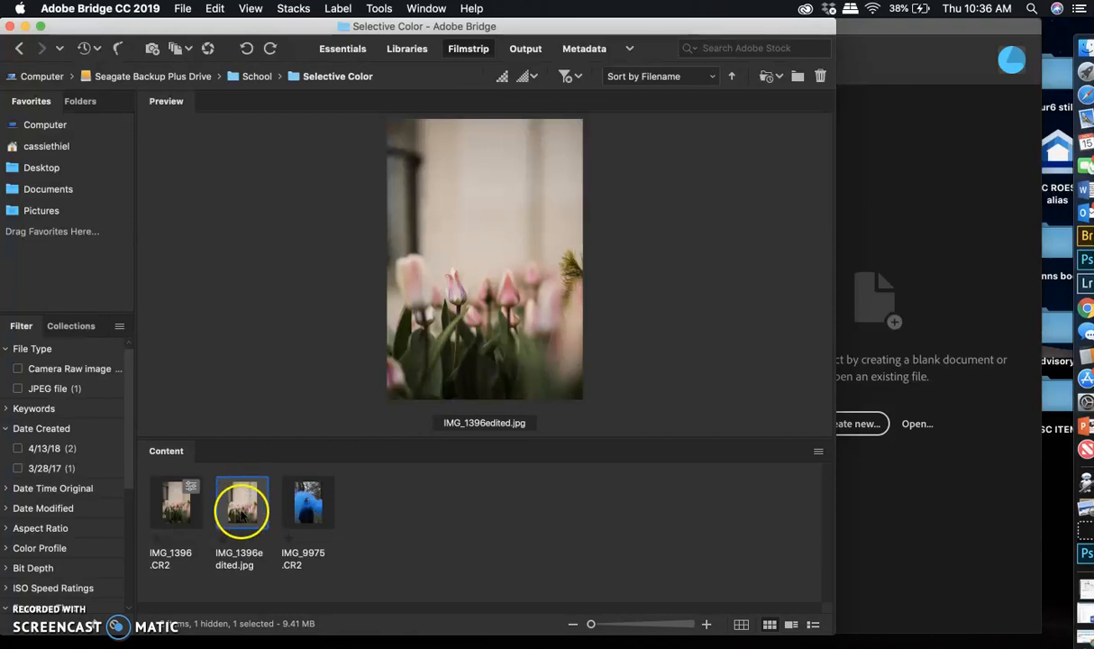
right_click(244, 507)
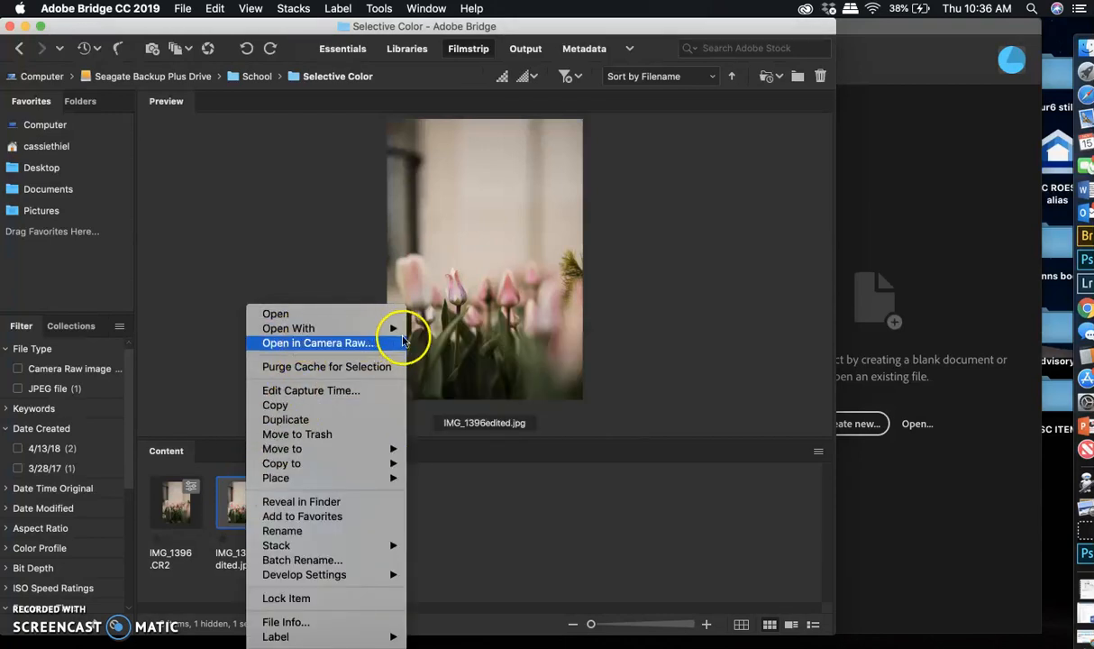
mouse_move(397, 329)
left_click(424, 343)
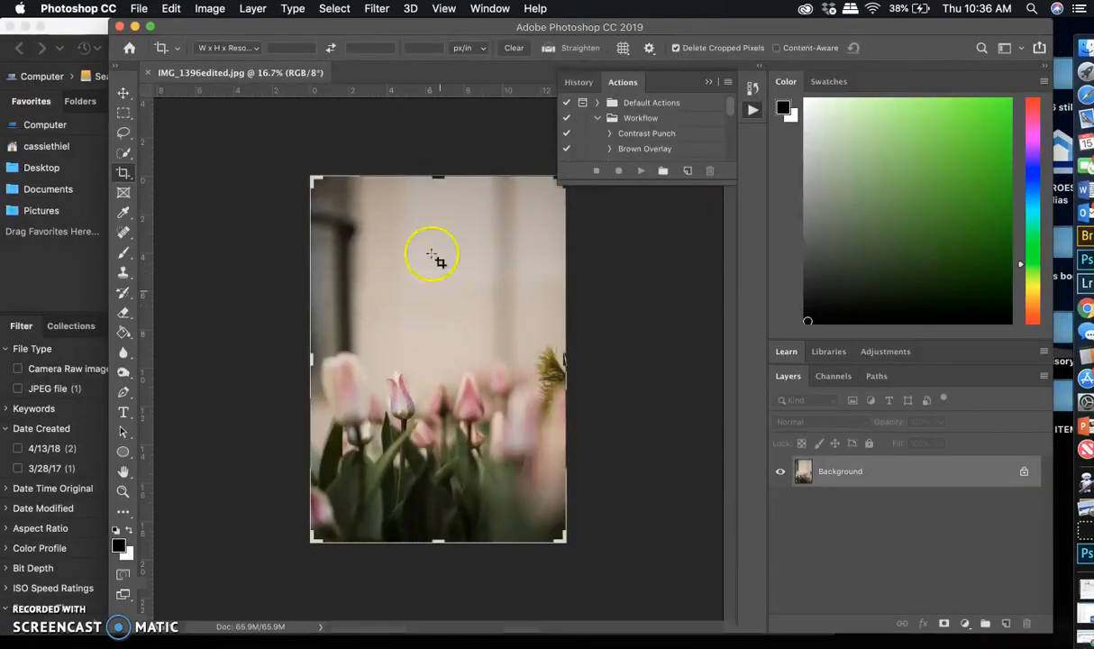
Collapse the floating Actions list and bring up the adjustment options with the Move tool active
left_click(709, 82)
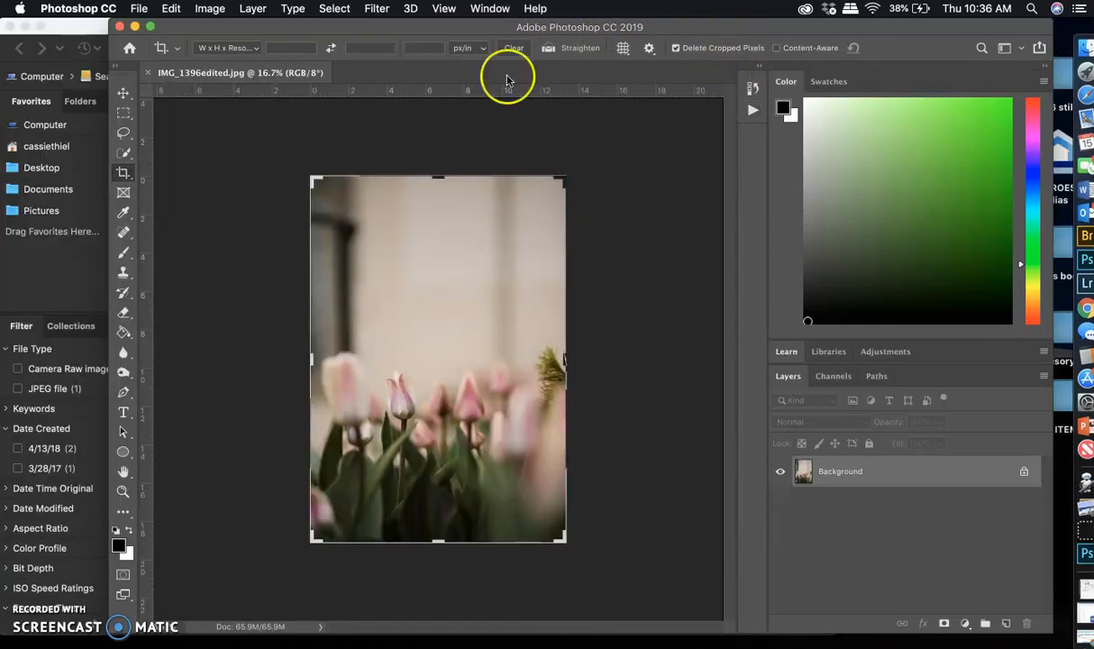
left_click(125, 93)
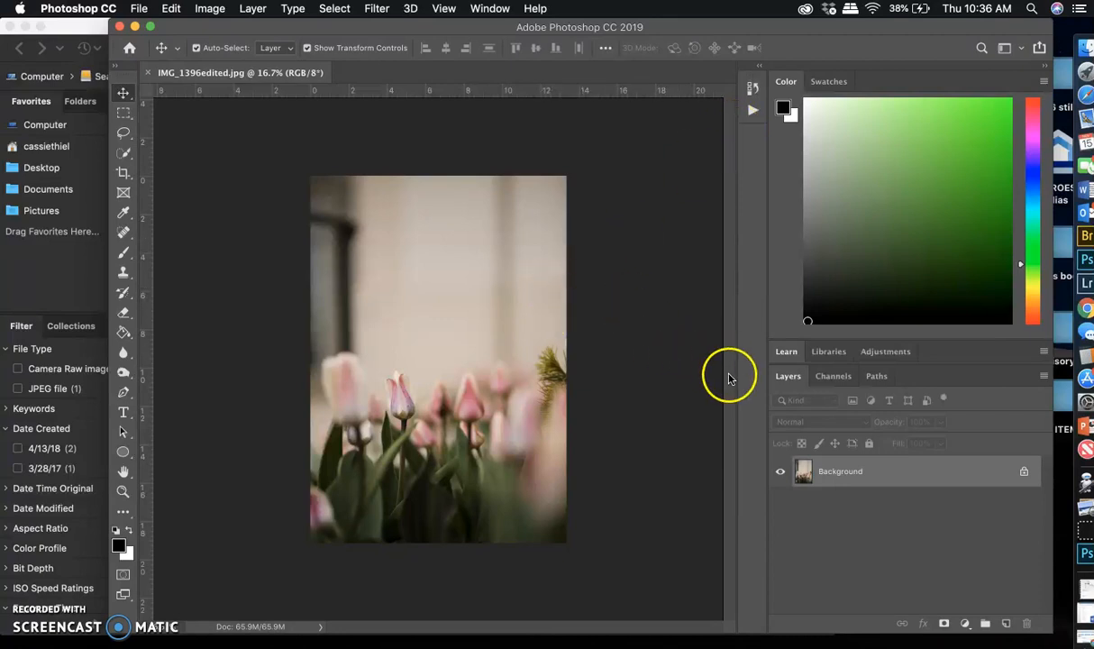
left_click(890, 353)
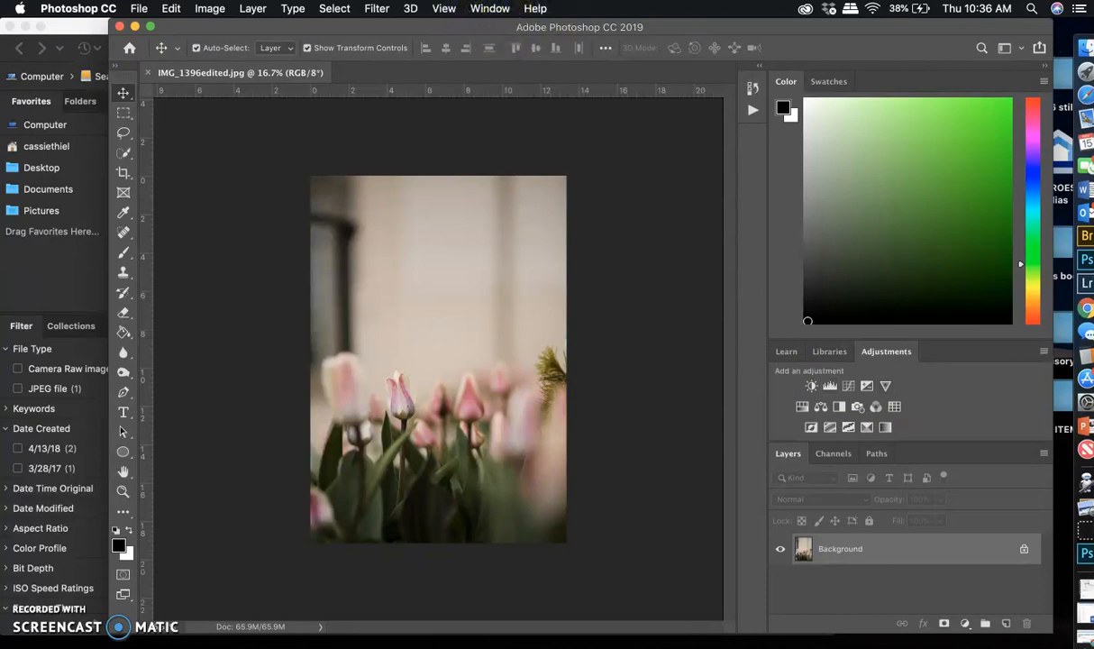
left_click(492, 8)
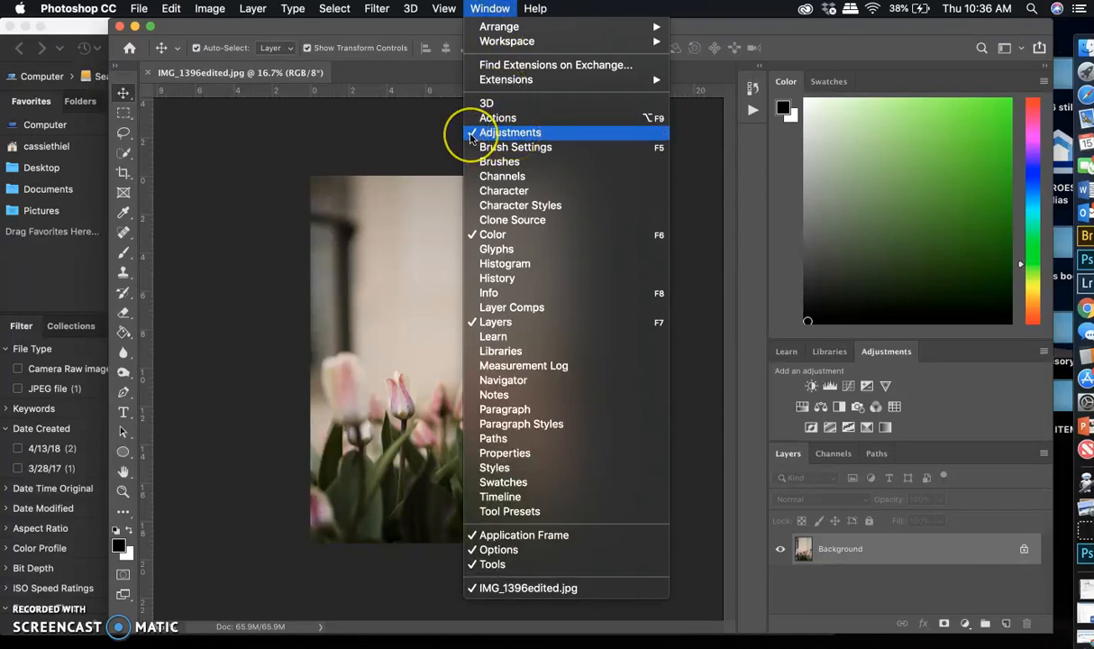
left_click(431, 135)
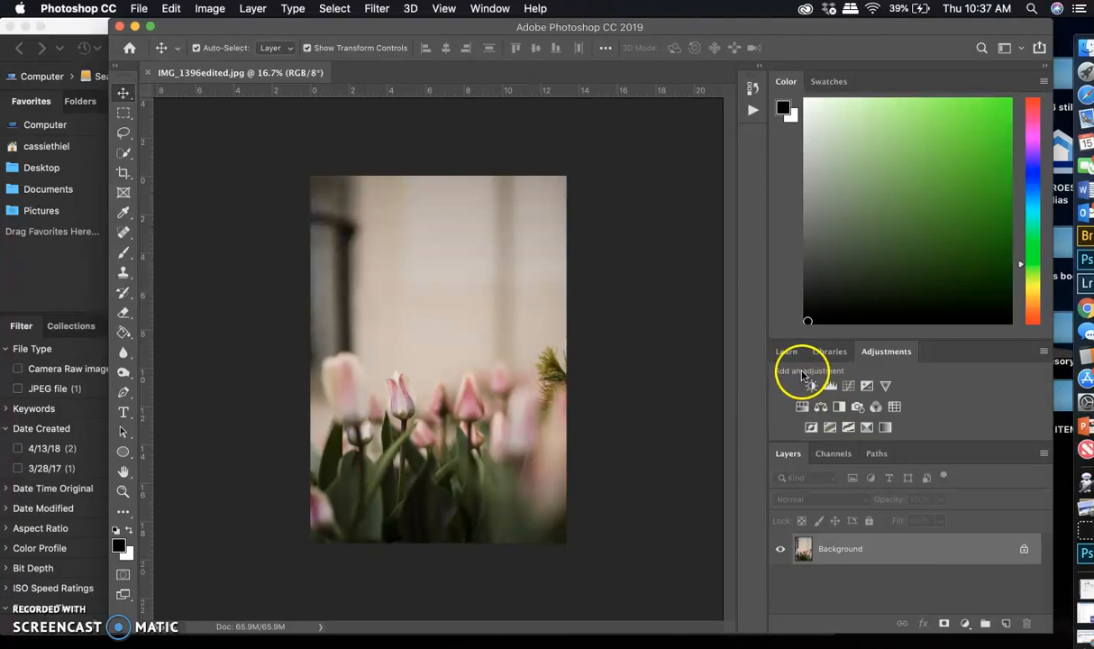
Add a Black & White adjustment layer above the tulip photo, set its Magentas to -9, and close its settings
left_click(838, 407)
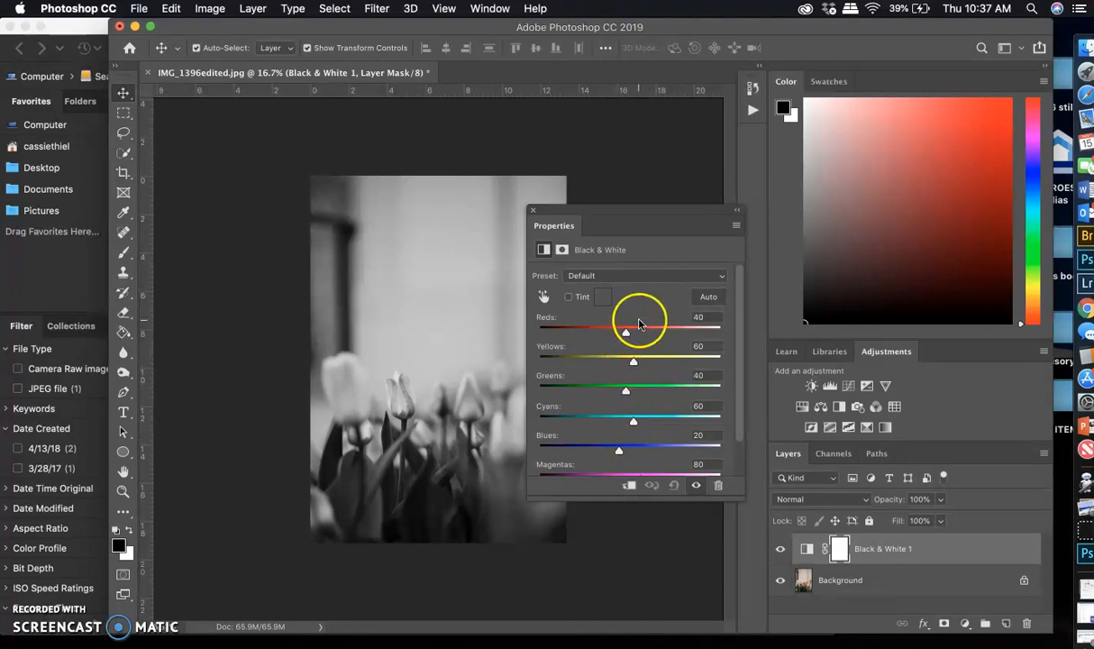
scroll(640, 440, "down", 2)
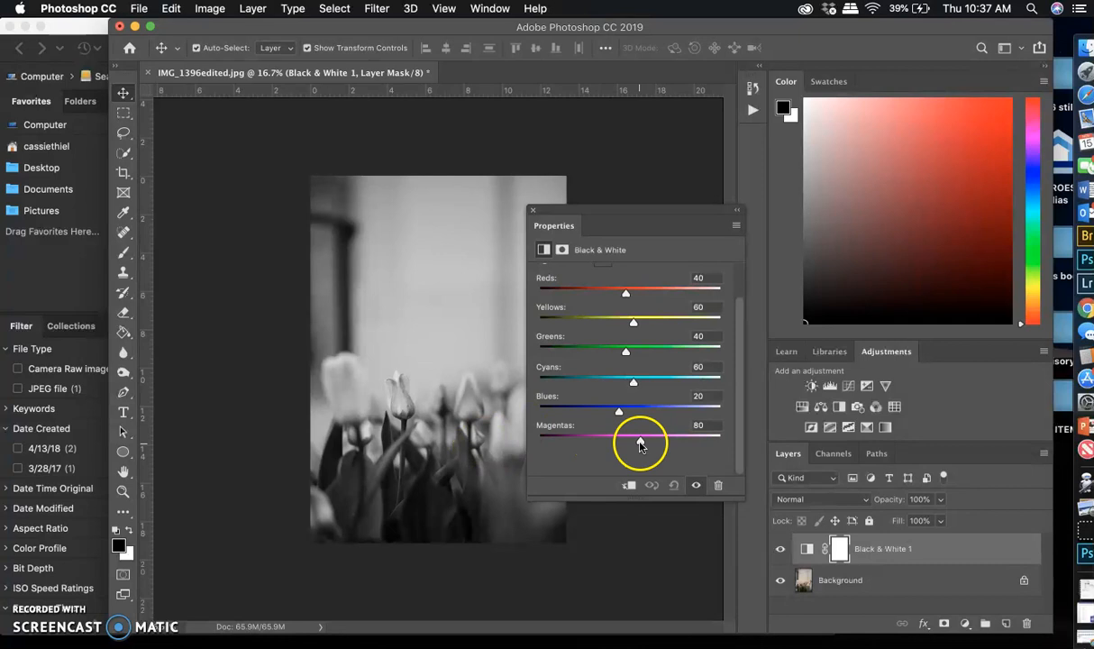
left_click_drag(640, 443, 606, 428)
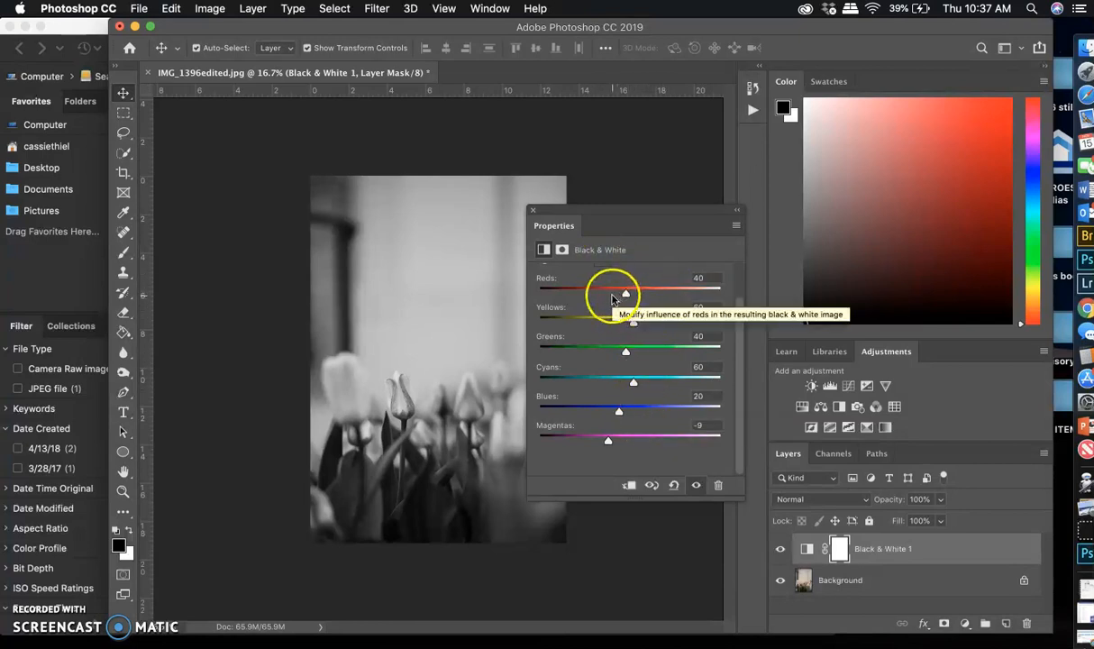
left_click(533, 213)
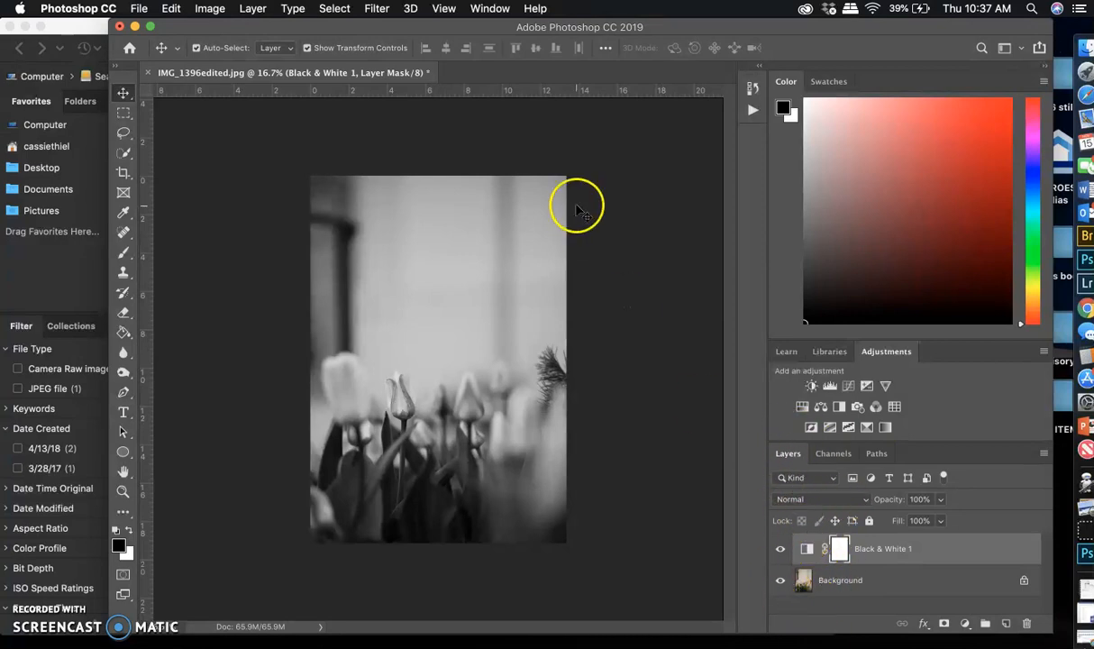
left_click(488, 9)
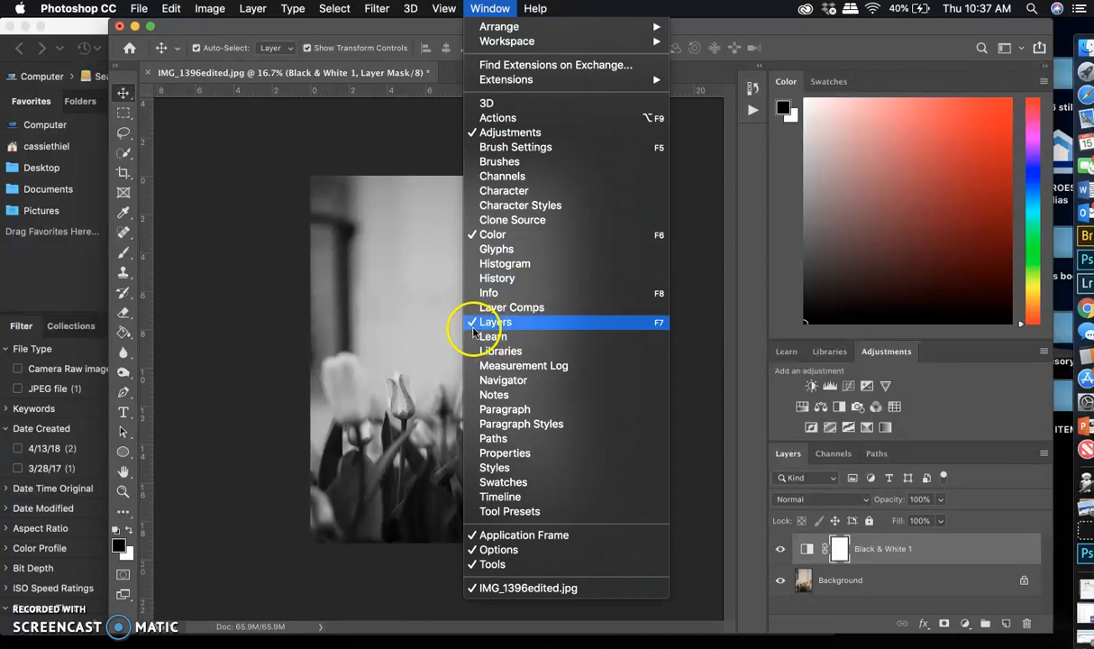
left_click(692, 400)
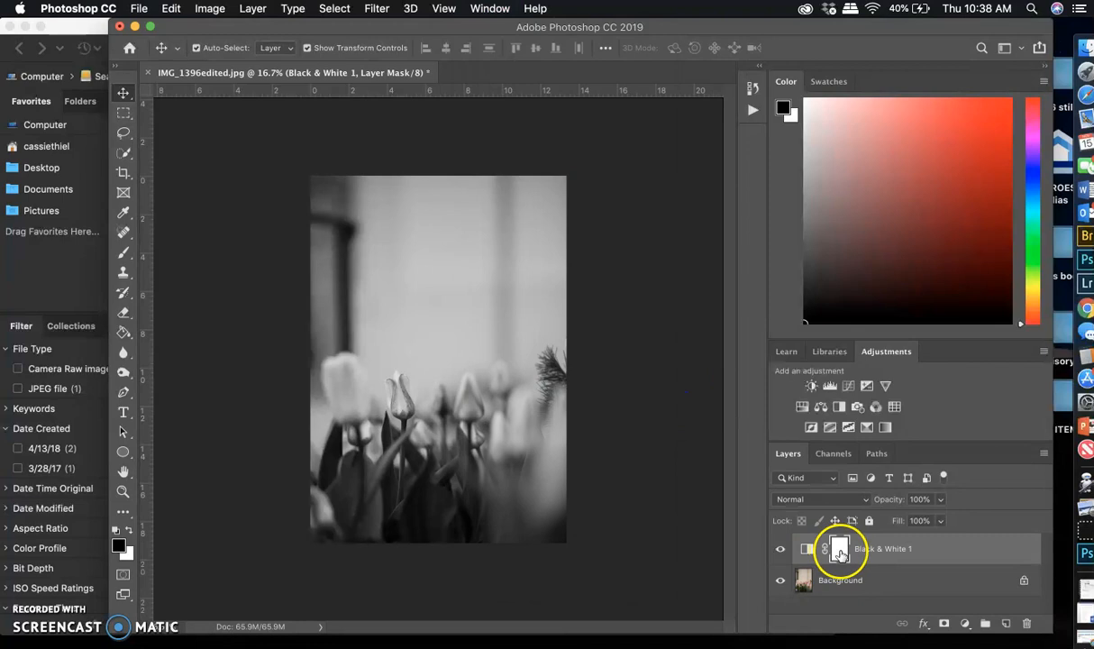
left_click_drag(840, 553, 137, 507)
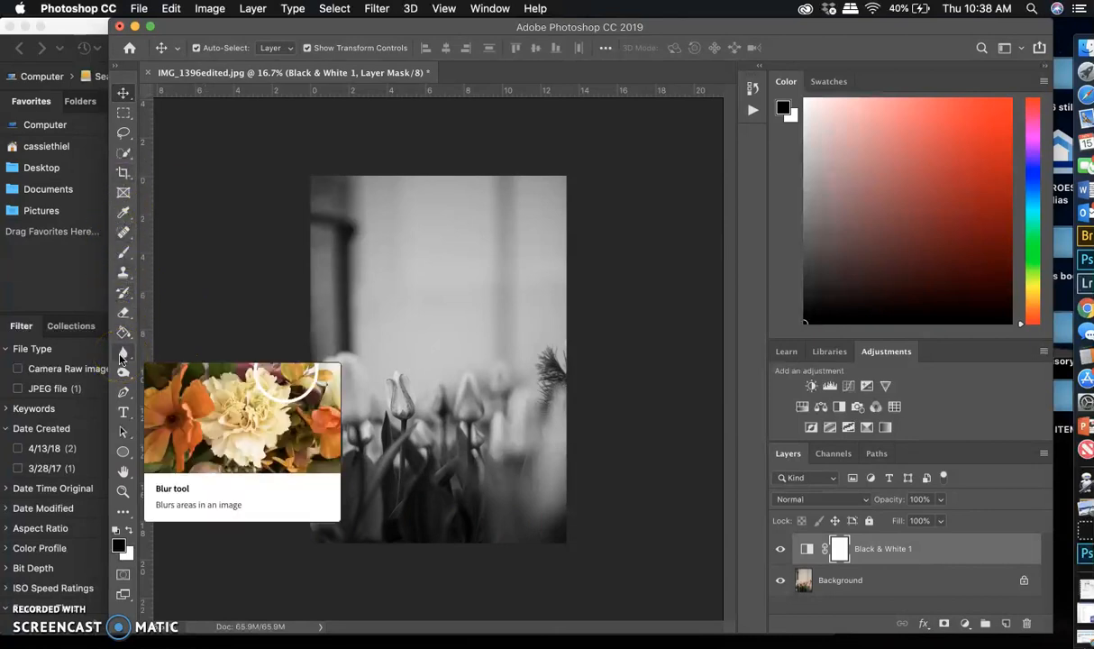
Paint the sharp tulip on the Black & White layer's mask with a 200 px black (000000) brush to restore its color
left_click(126, 283)
left_click(126, 248)
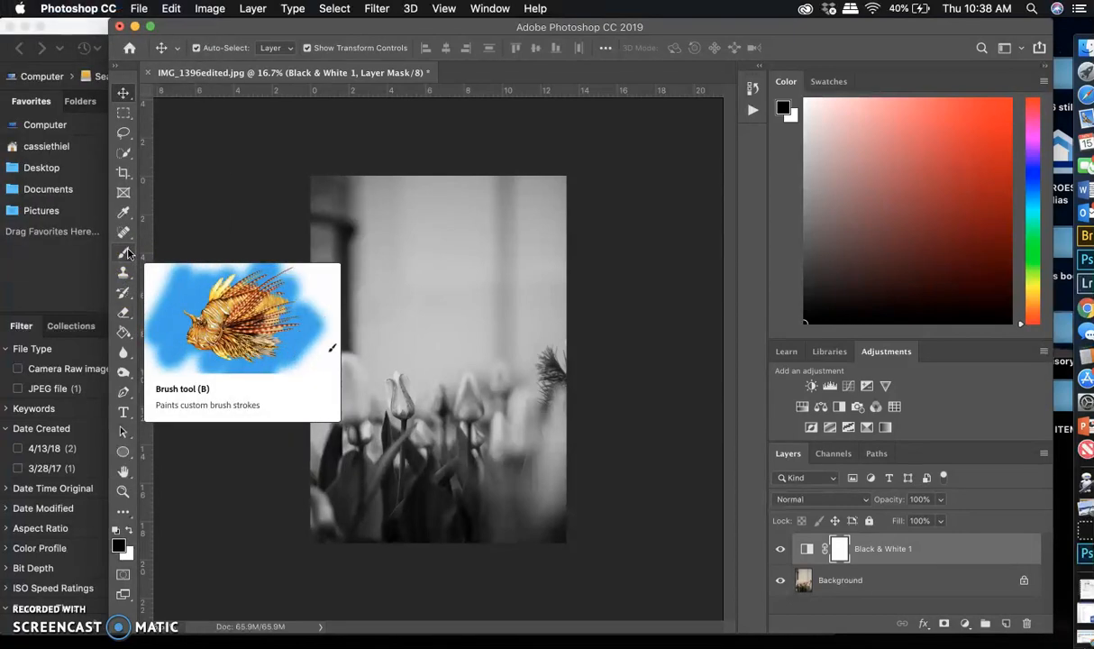
left_click(127, 254)
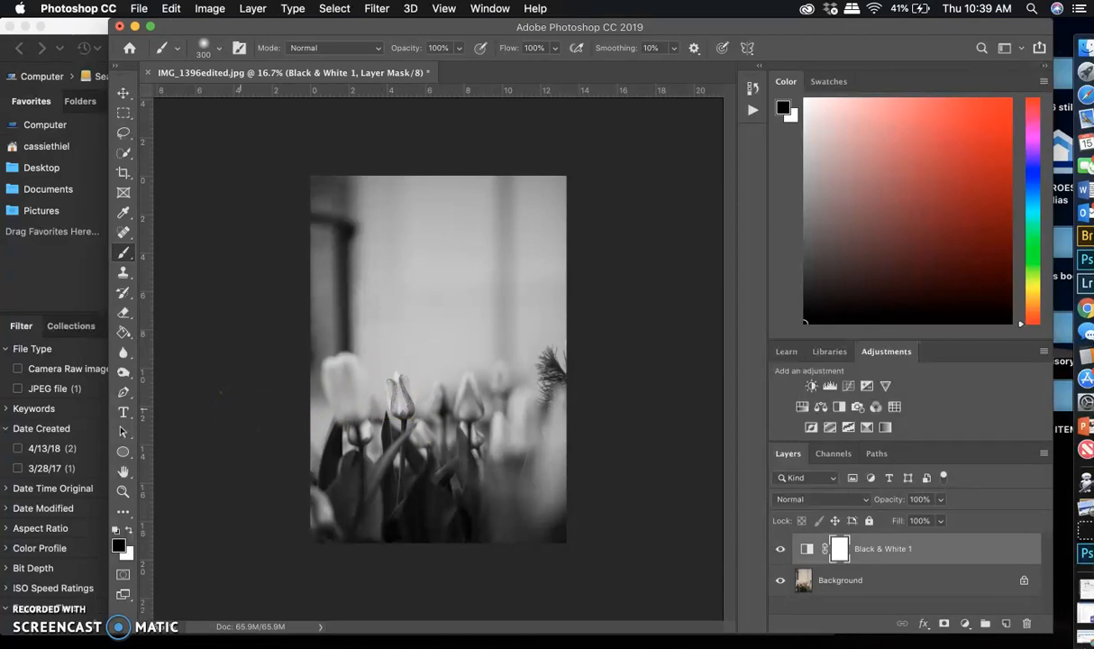
key("super+plus")
key("super+plus")
key("super+plus")
key("super+plus")
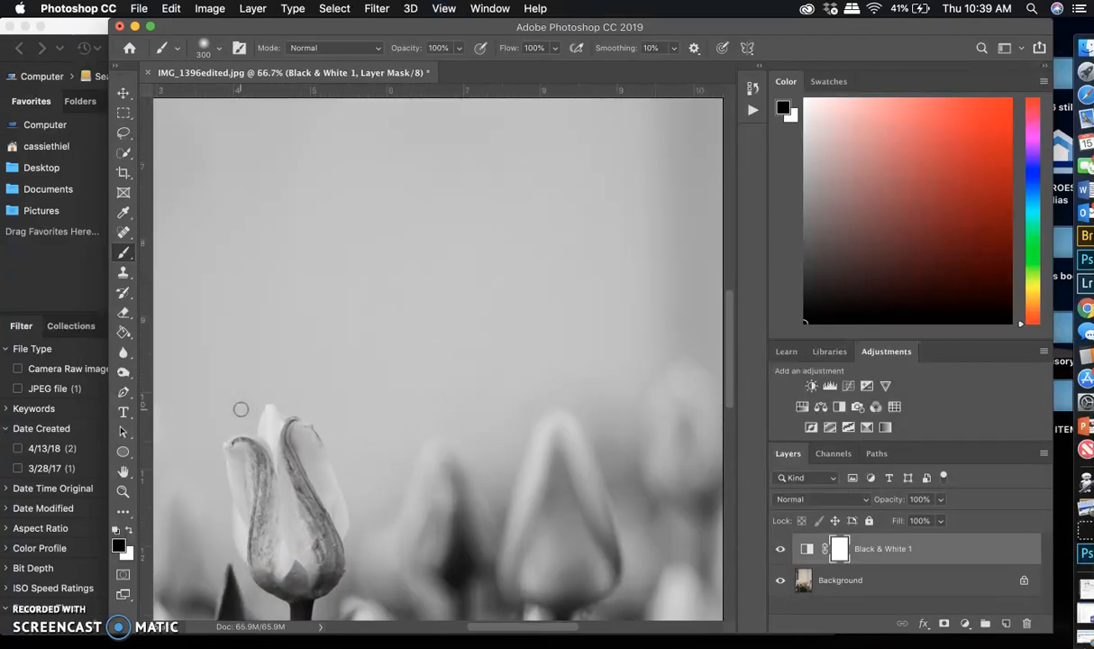
scroll(241, 409, "down", 5)
scroll(241, 409, "left", 3)
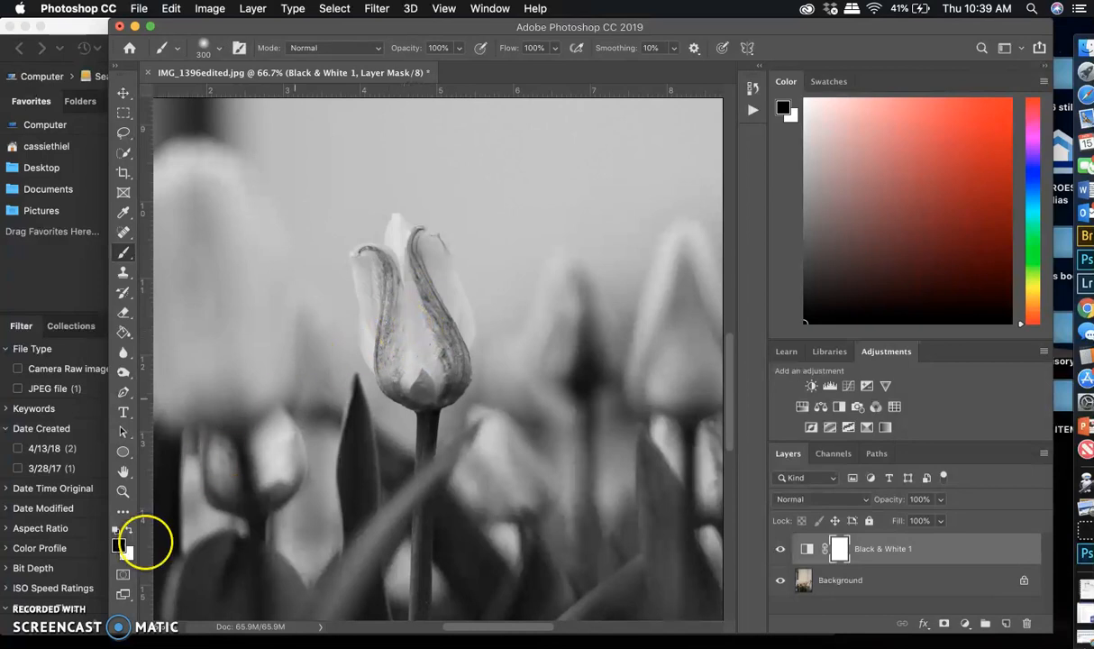
left_click(122, 547)
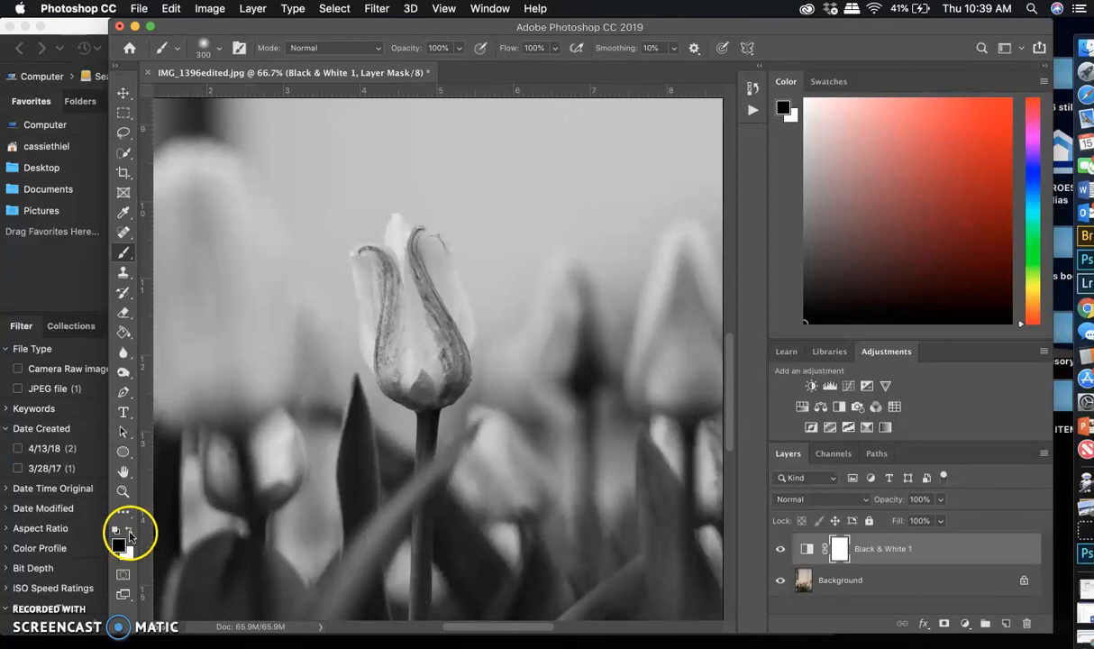
left_click(129, 534)
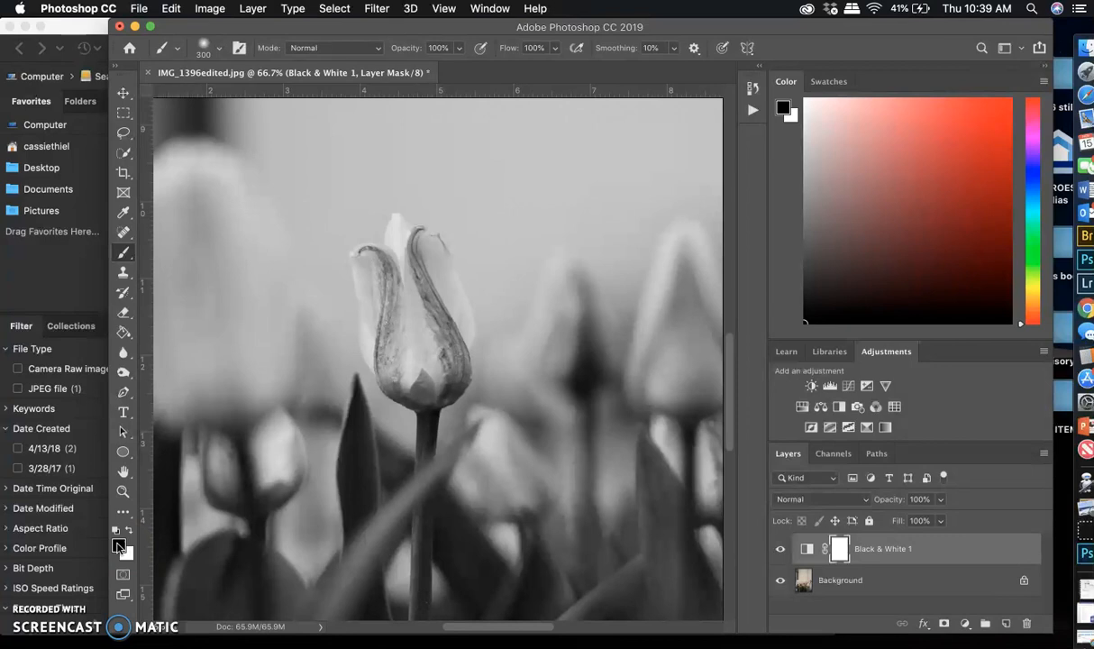
left_click(118, 547)
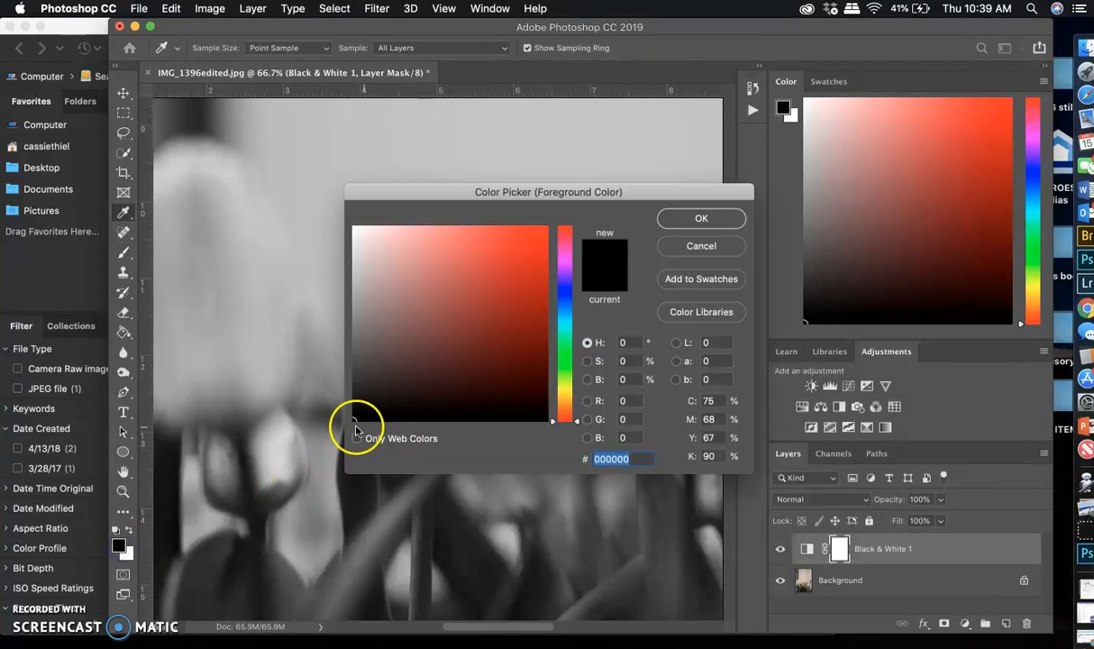
left_click(685, 217)
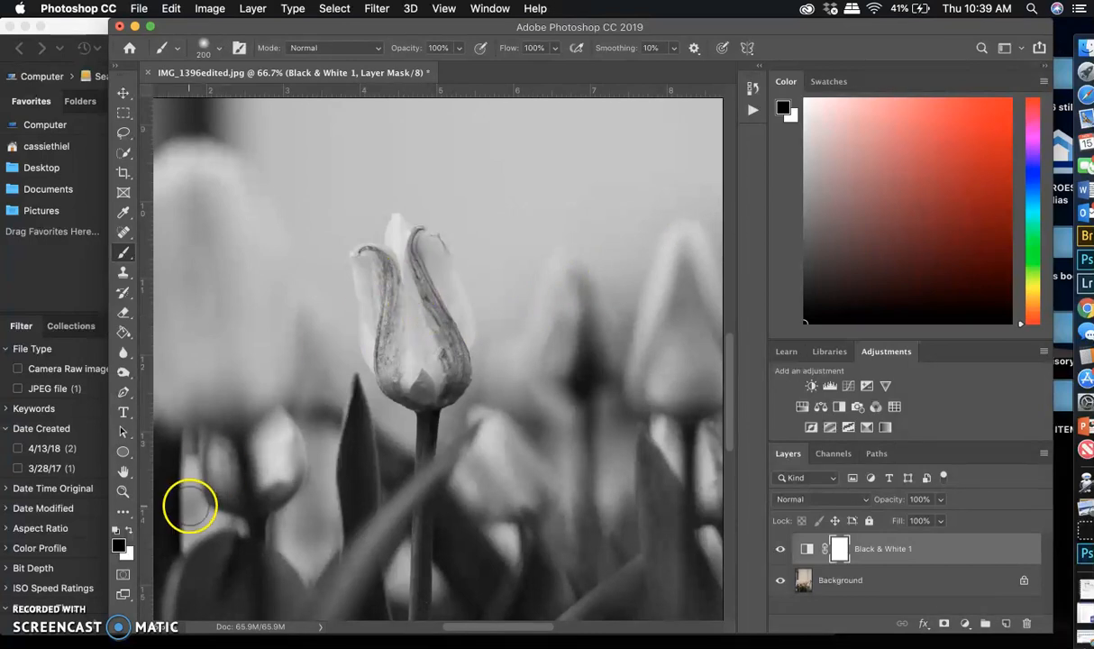
mouse_move(410, 262)
left_mouse_down()
mouse_move(433, 344)
mouse_move(432, 372)
mouse_move(421, 377)
mouse_move(403, 281)
mouse_move(423, 337)
mouse_move(414, 295)
mouse_move(422, 232)
mouse_move(466, 300)
mouse_move(458, 357)
mouse_move(437, 244)
mouse_move(387, 228)
mouse_move(359, 277)
mouse_move(362, 364)
mouse_move(434, 389)
left_mouse_up()
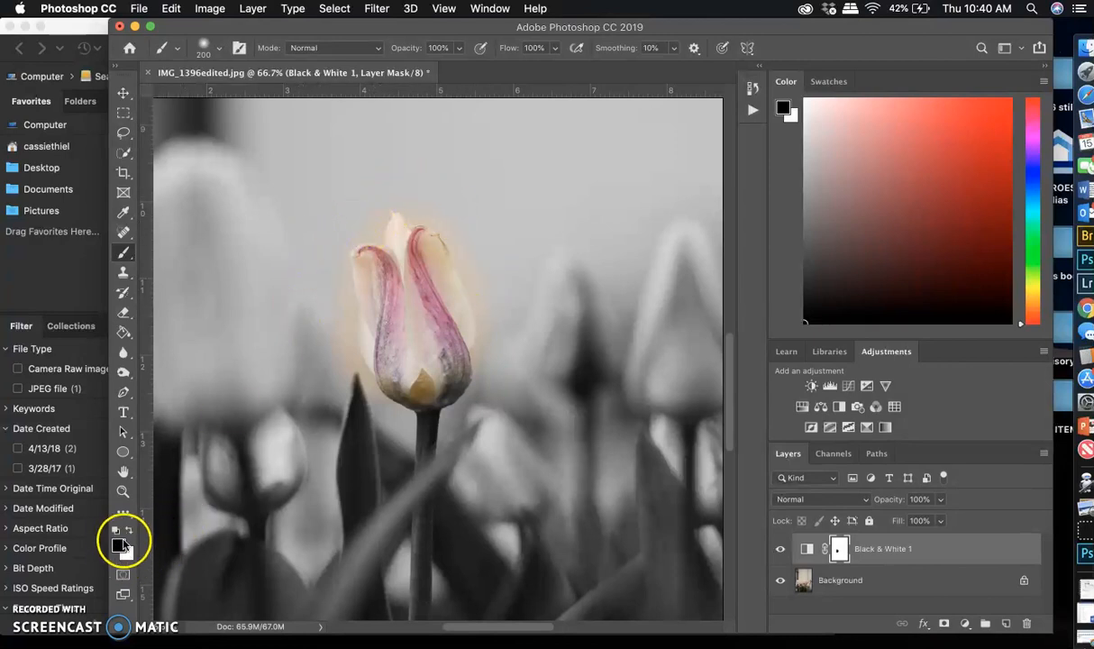
Paint the mask white with a 125 px brush around the tulip's outline to remove the color spill from the background
left_click(129, 531)
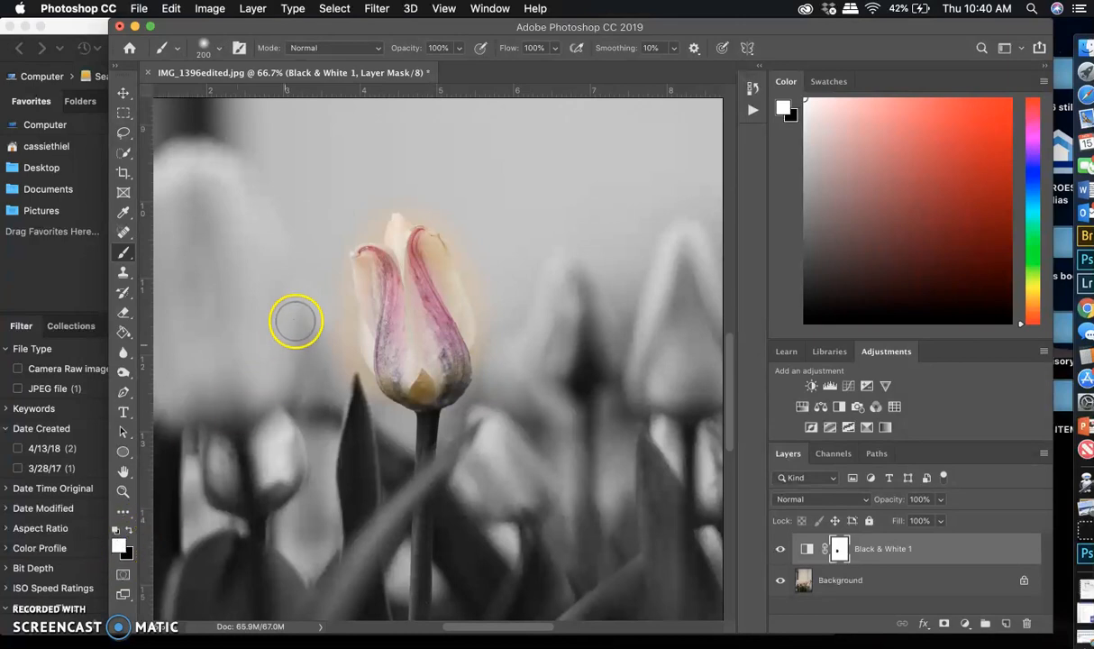
left_click_drag(308, 307, 336, 270)
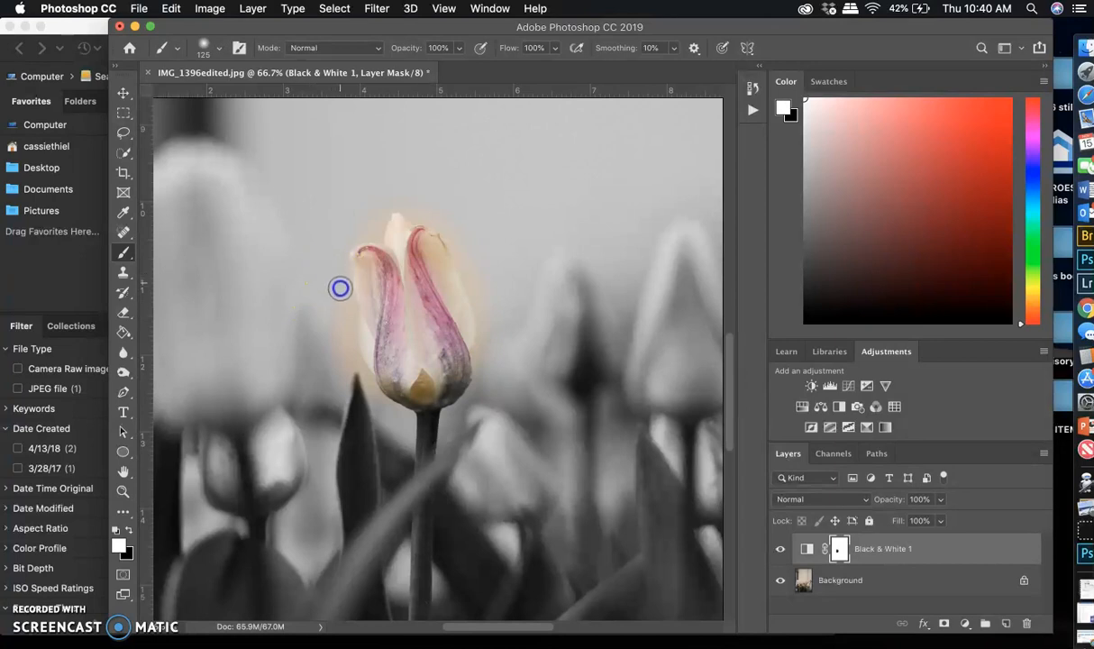
left_click_drag(343, 349, 335, 263)
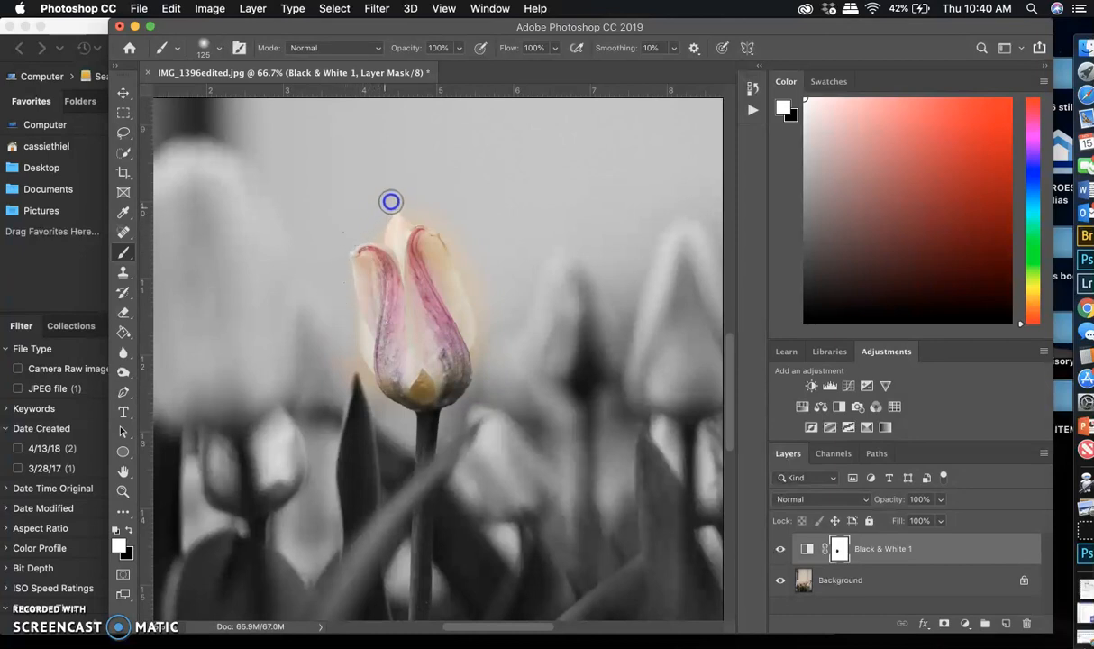
left_click_drag(418, 212, 435, 223)
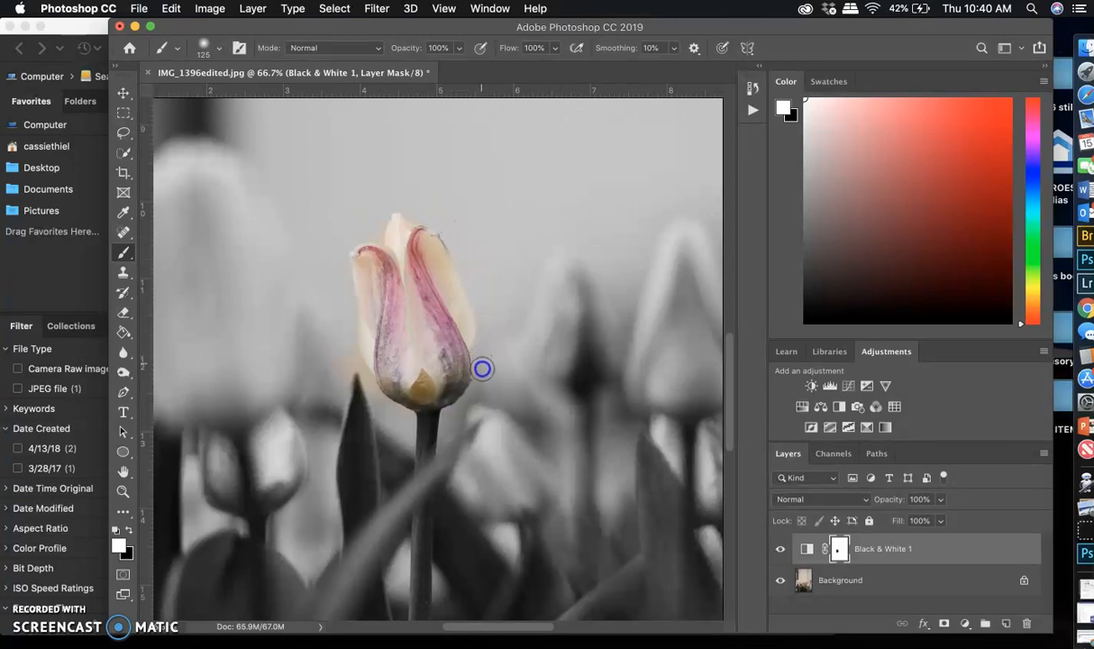
mouse_move(477, 394)
left_mouse_down()
mouse_move(403, 281)
mouse_move(370, 264)
left_mouse_up()
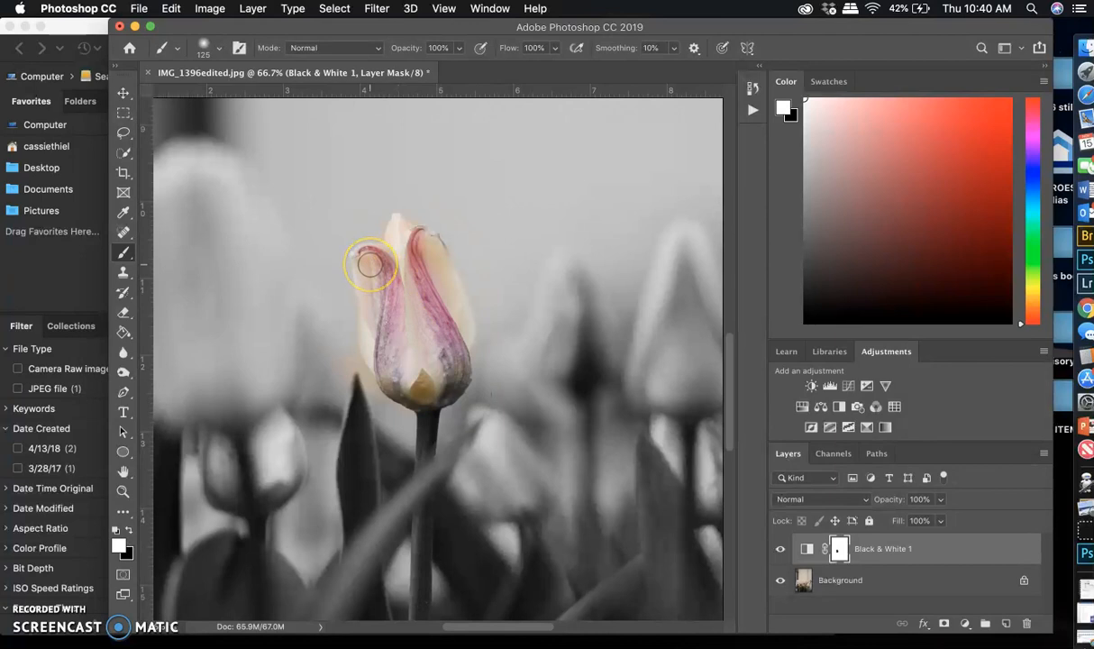
Refine the mask along the tulip's left and lower edges with a white brush, reduced to 80 px, to clear leftover color
key("super+plus")
key("super+plus")
scroll(318, 361, "left", 2)
left_click(317, 361)
mouse_move(317, 361)
left_mouse_down()
mouse_move(282, 343)
mouse_move(293, 230)
mouse_move(297, 351)
mouse_move(337, 419)
mouse_move(324, 430)
mouse_move(215, 308)
mouse_move(266, 350)
mouse_move(304, 458)
mouse_move(359, 462)
mouse_move(413, 510)
mouse_move(456, 530)
mouse_move(472, 566)
left_mouse_up()
key("bracketleft")
scroll(391, 446, "up", 3)
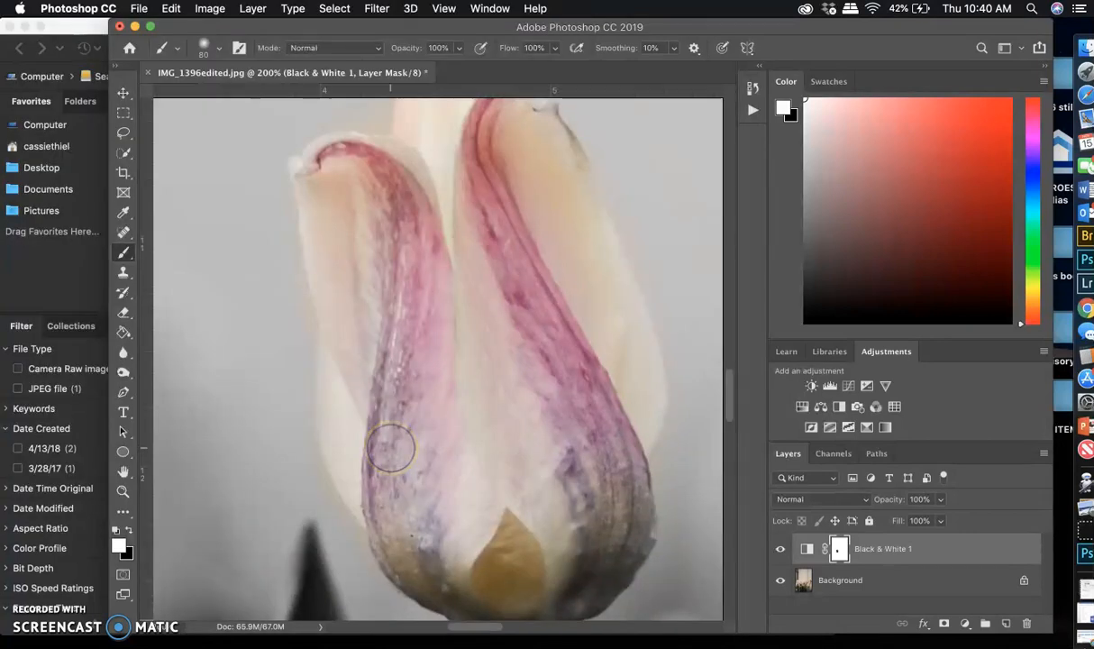
key("super+minus")
key("super+minus")
key("super+minus")
key("super+minus")
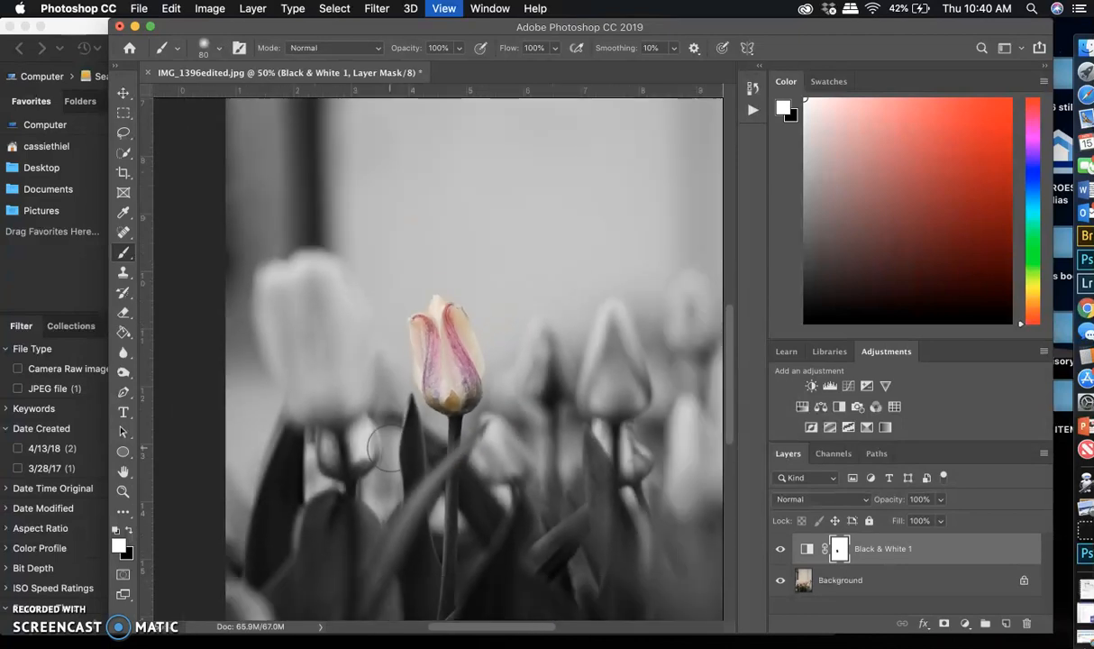
key("super+minus")
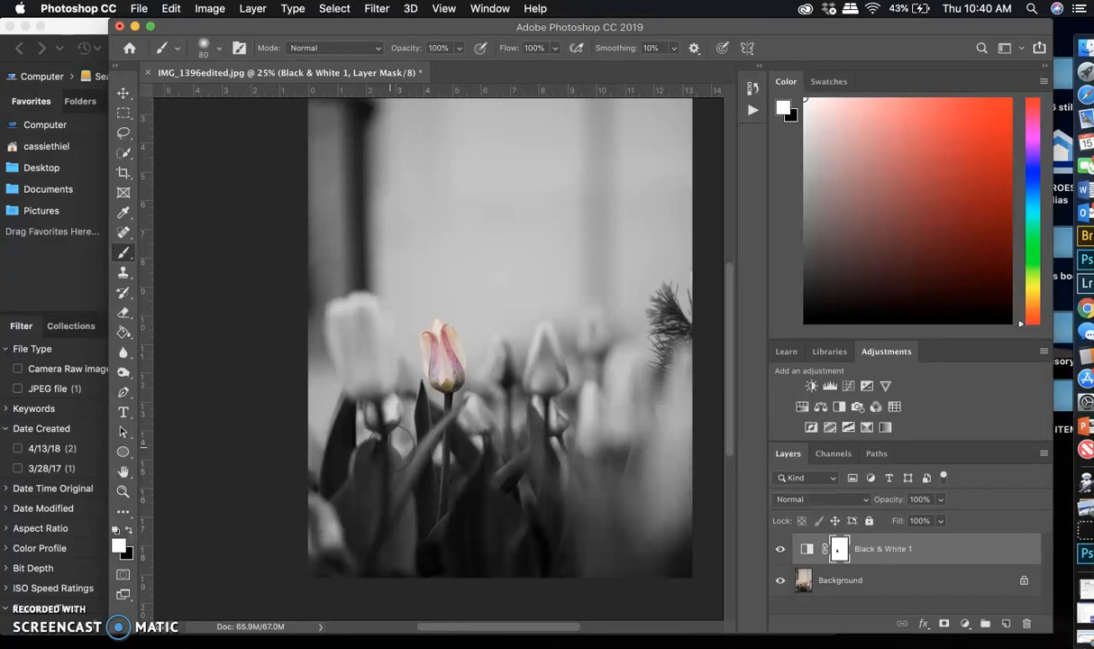
Save the image as the JPEG copy SC1.jpg in the Selective Color folder at Maximum quality 12
left_click(140, 8)
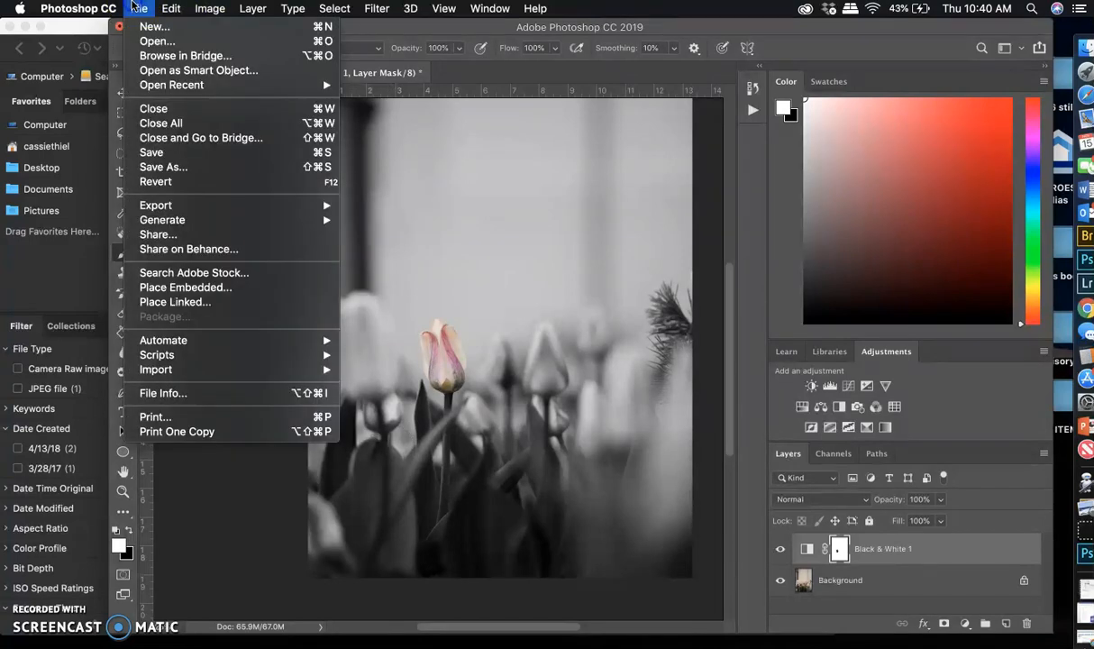
left_click(183, 168)
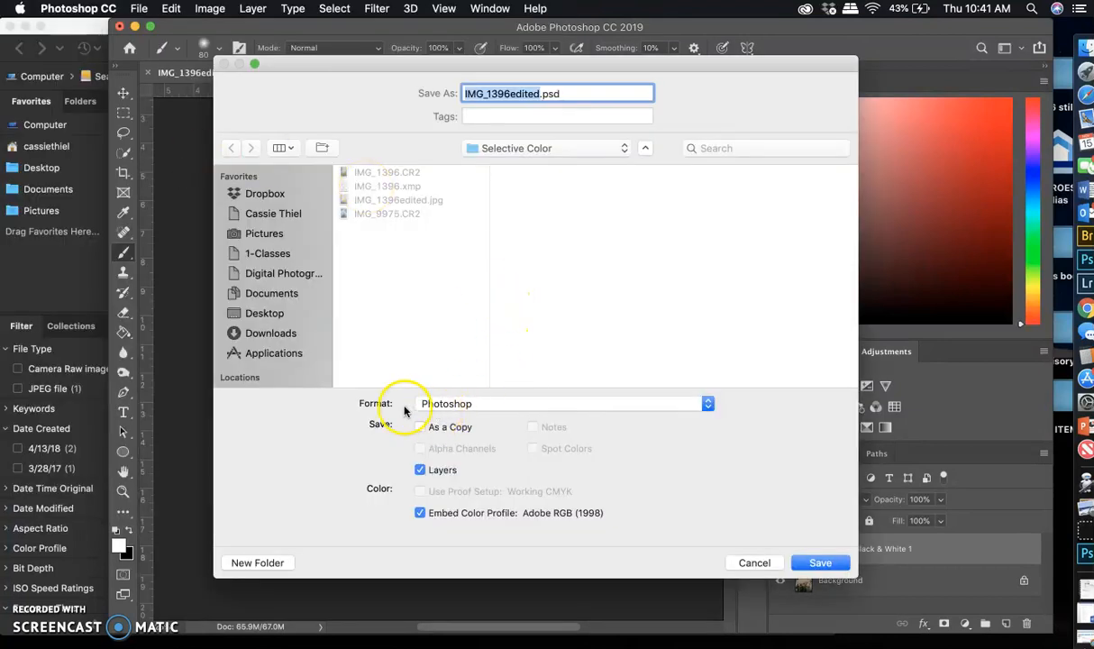
left_click(475, 405)
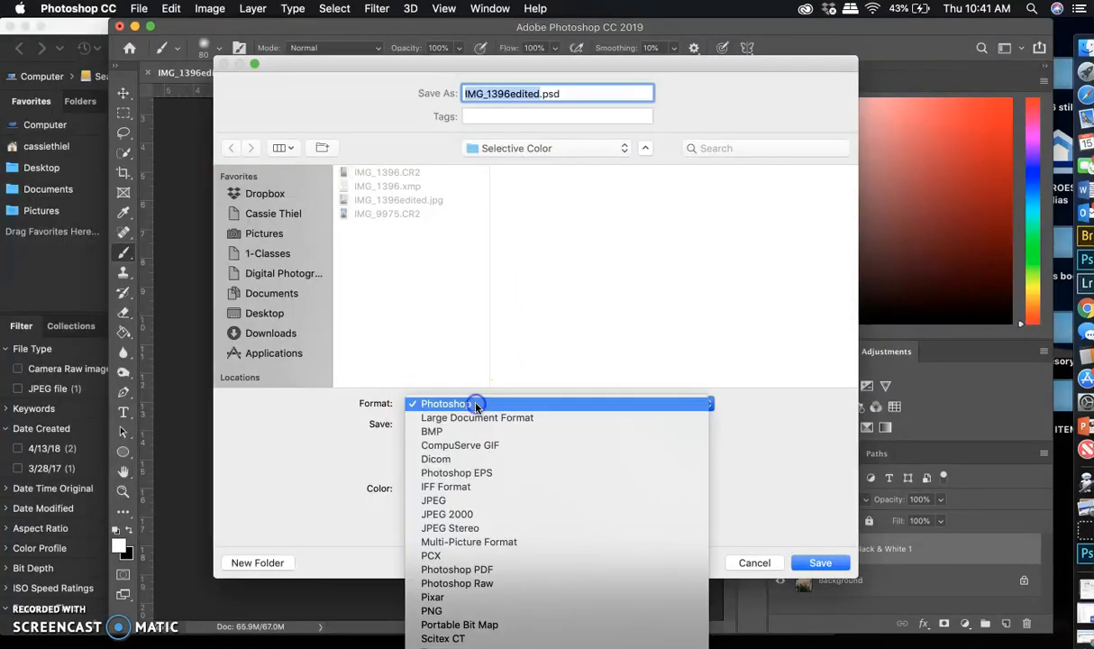
left_click(467, 501)
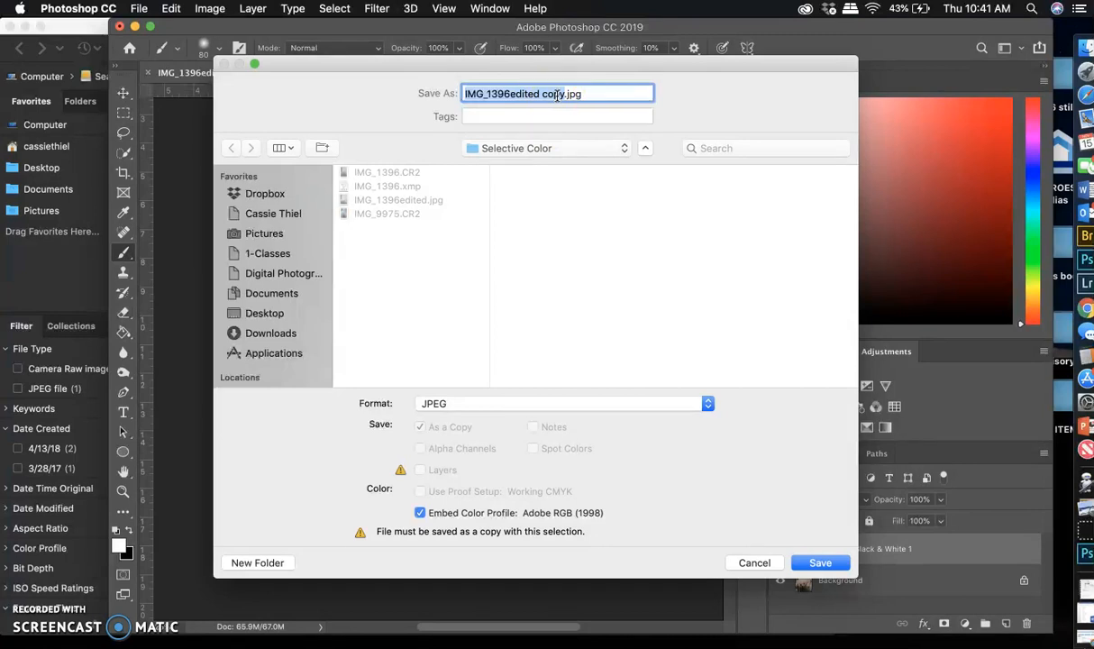
type("SC1")
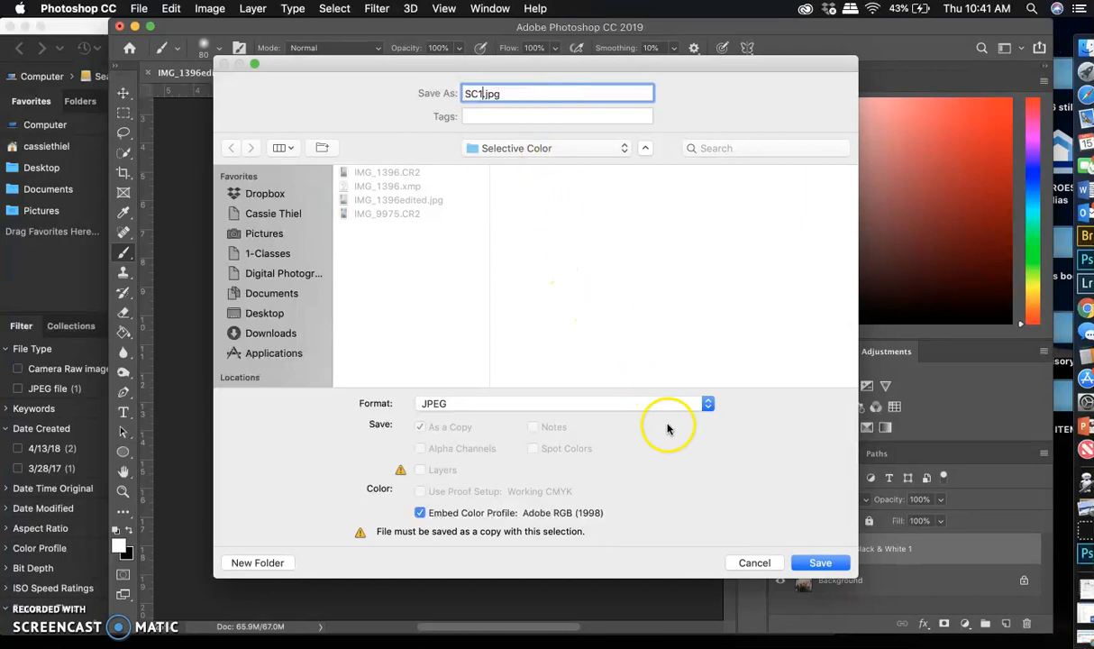
left_click(808, 562)
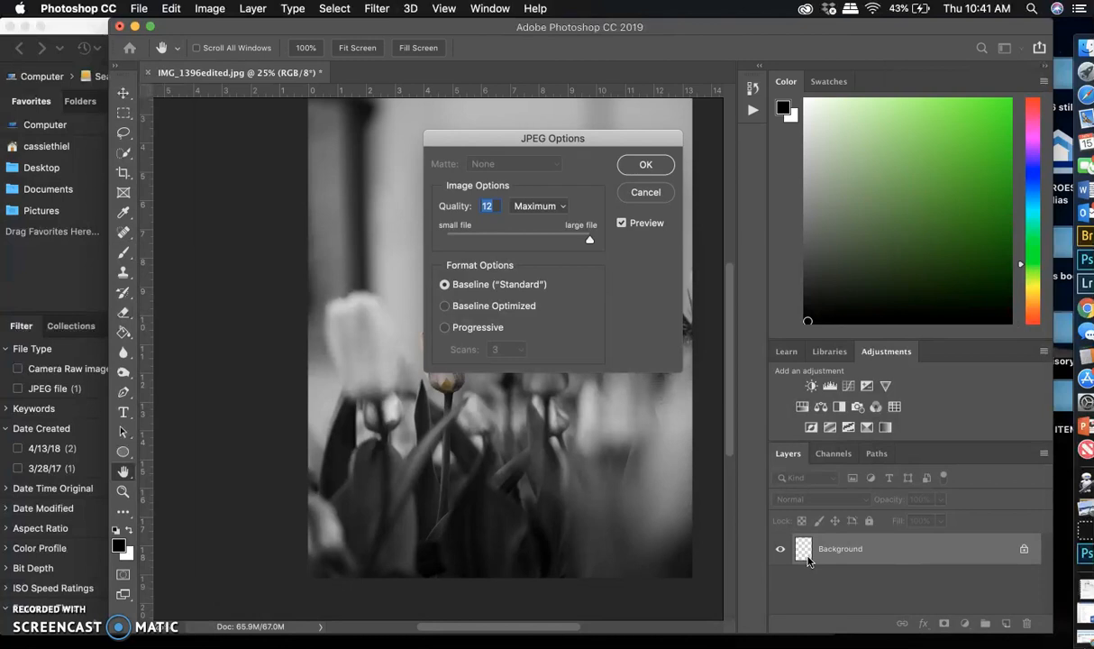
left_click(646, 165)
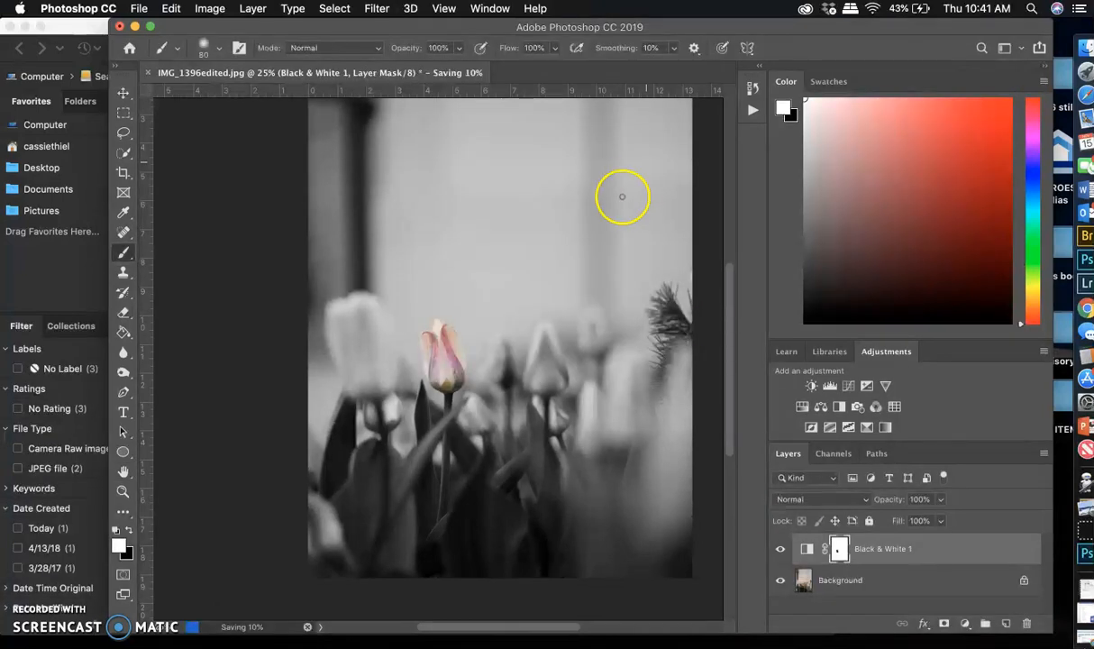